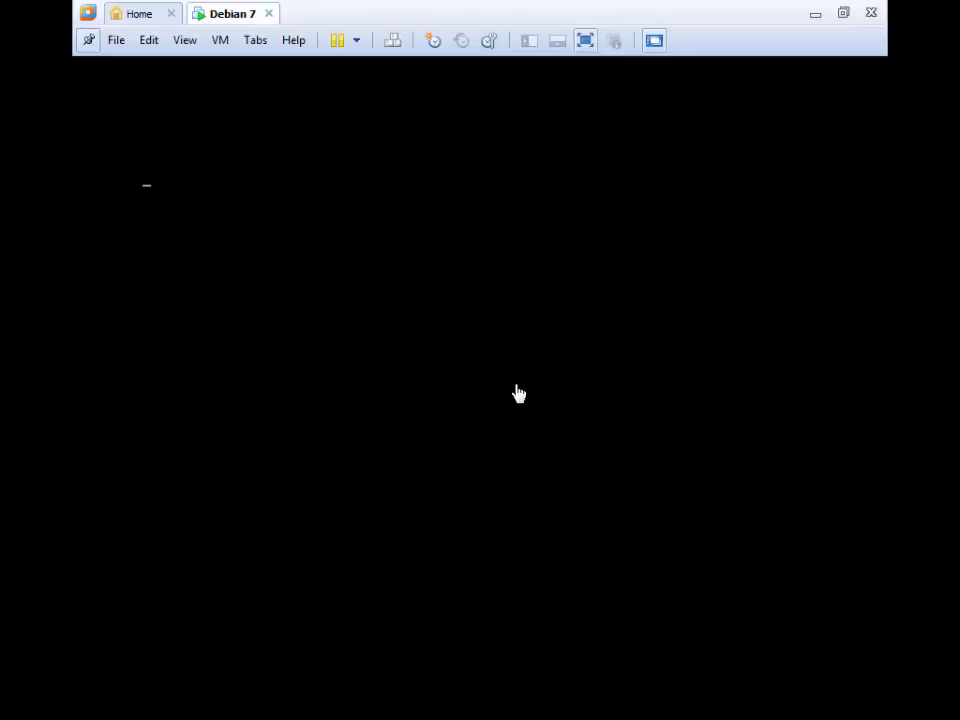
# Start the Debian installation in text mode with the Install option of the boot menu.
pyautogui.click(516, 392)
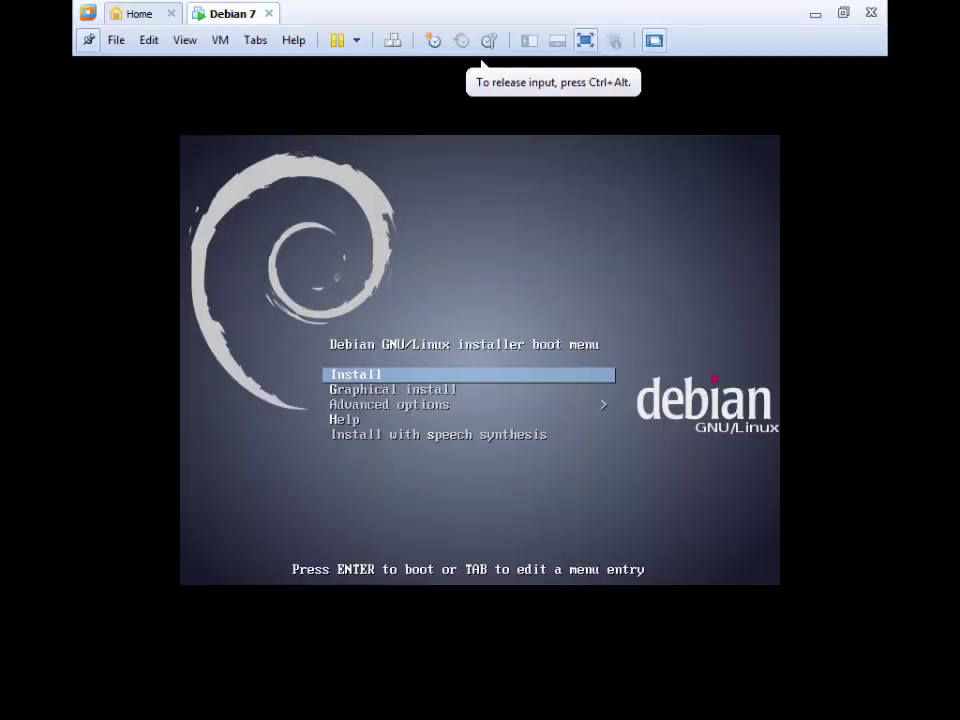
pyautogui.press('Down')
pyautogui.press('Up')
pyautogui.press('Return')
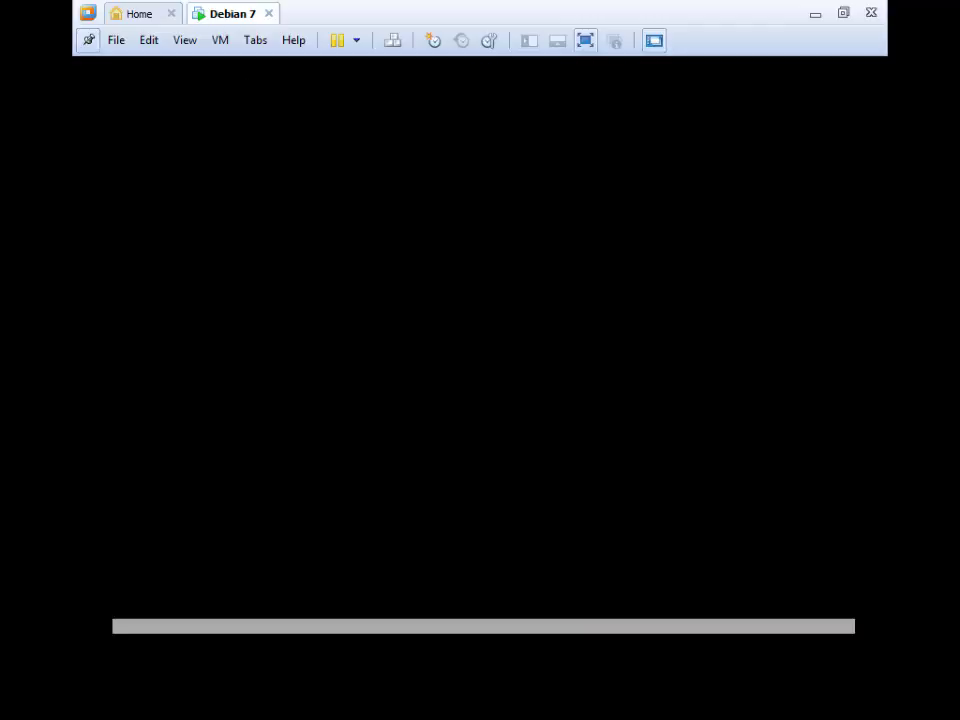
# Keep the default installer language, United States as the location and American English as the keymap.
pyautogui.press('Return')
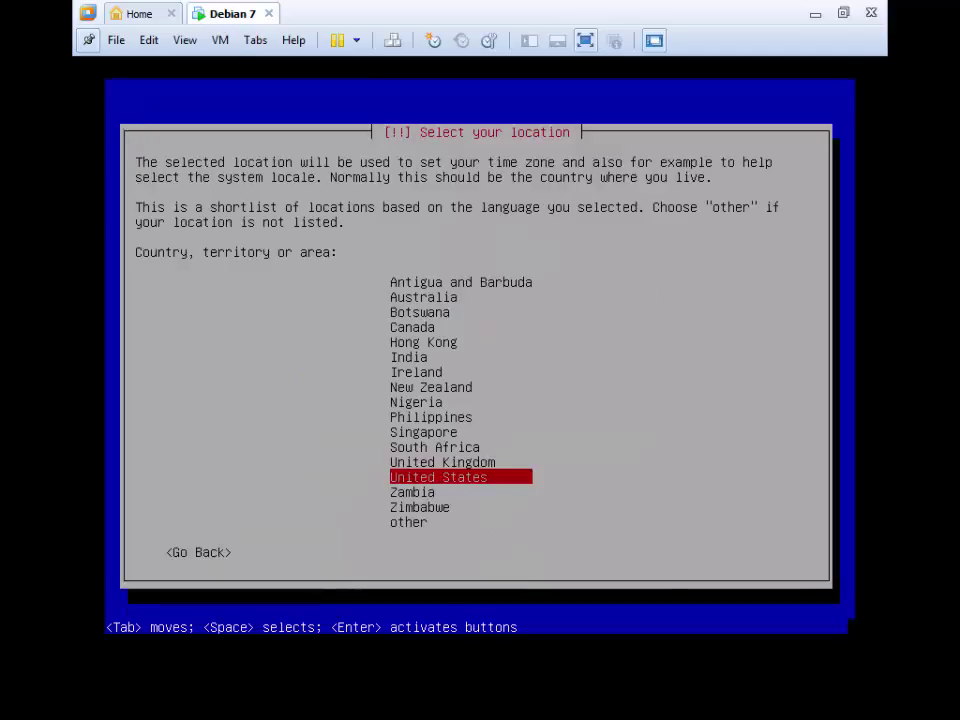
pyautogui.press('Return')
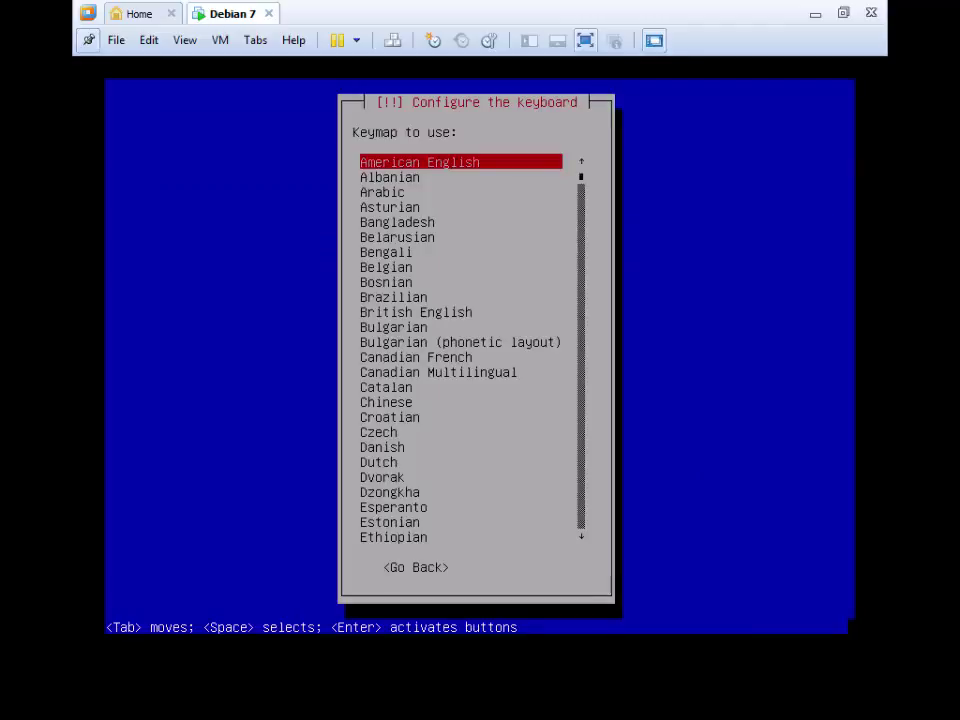
pyautogui.press('Return')
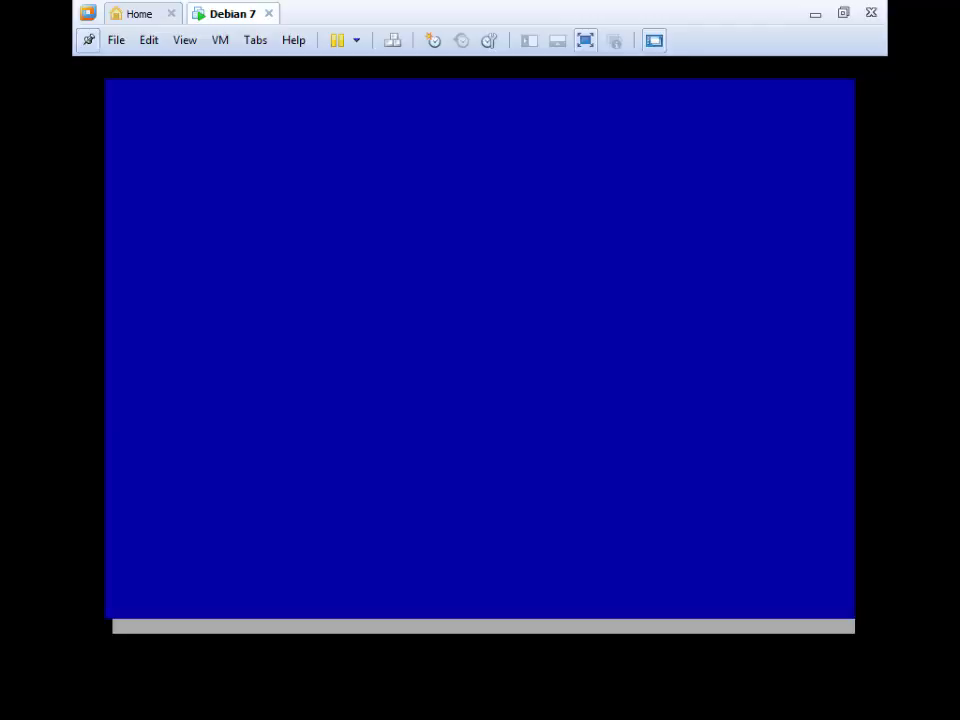
# Accept the proposed hostname and leave the domain name empty.
pyautogui.press('Return')
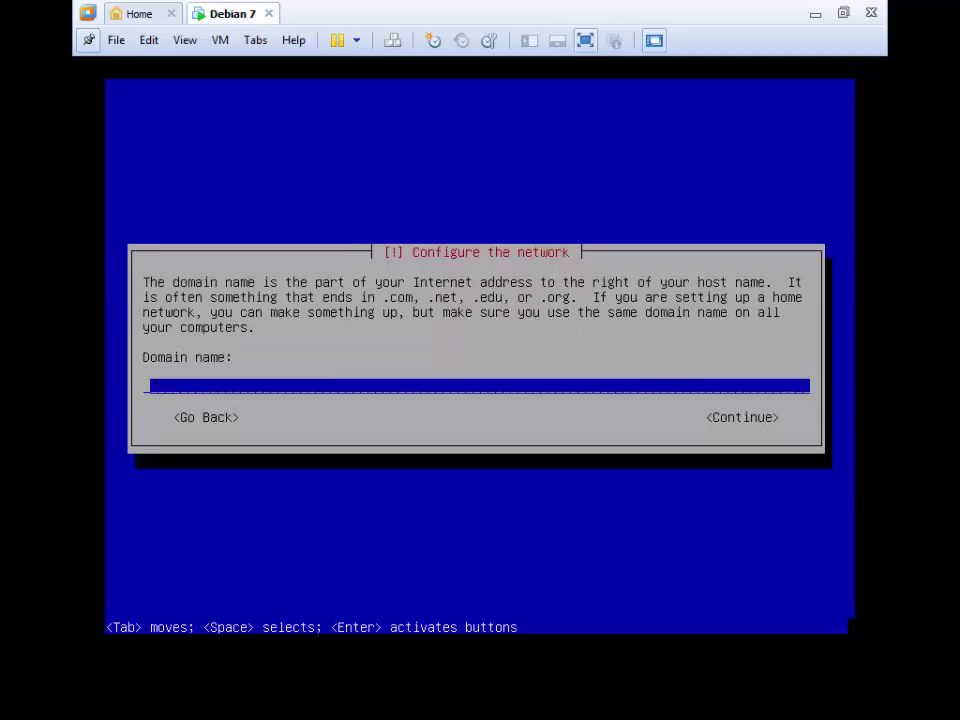
pyautogui.press('Return')
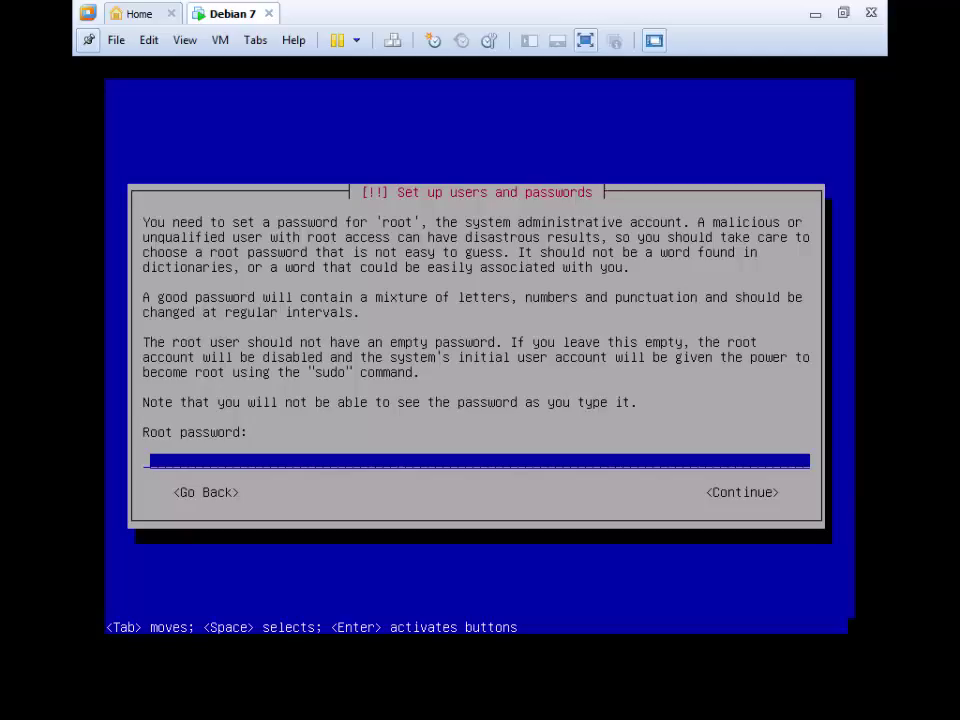
# Enter the root password and re-enter it for verification.
pyautogui.write('***')
pyautogui.press('Return')
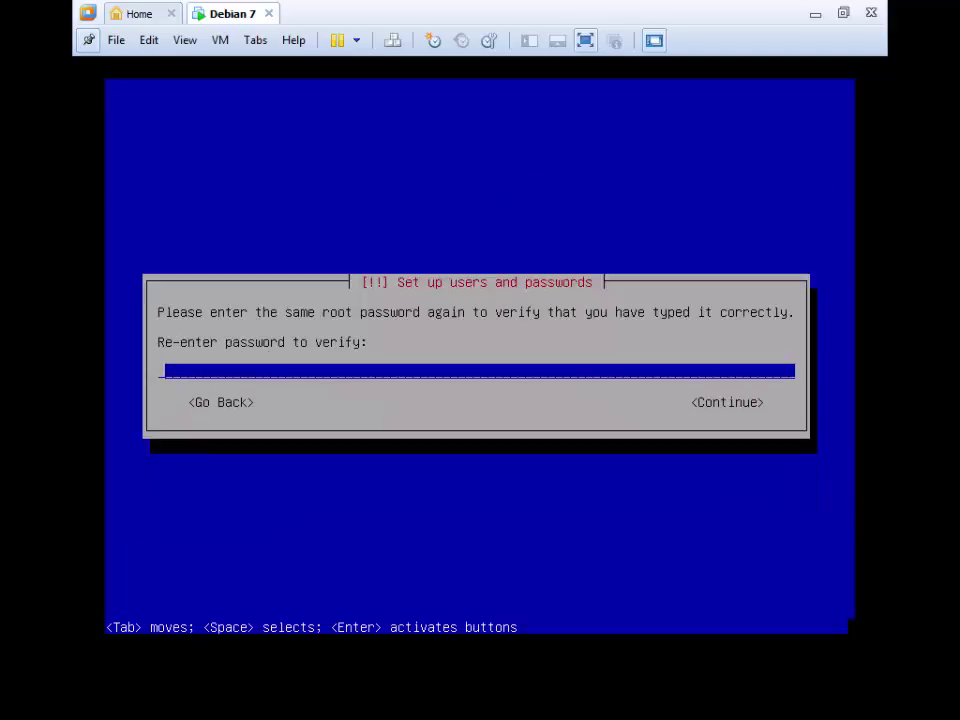
pyautogui.write('***')
pyautogui.press('Return')
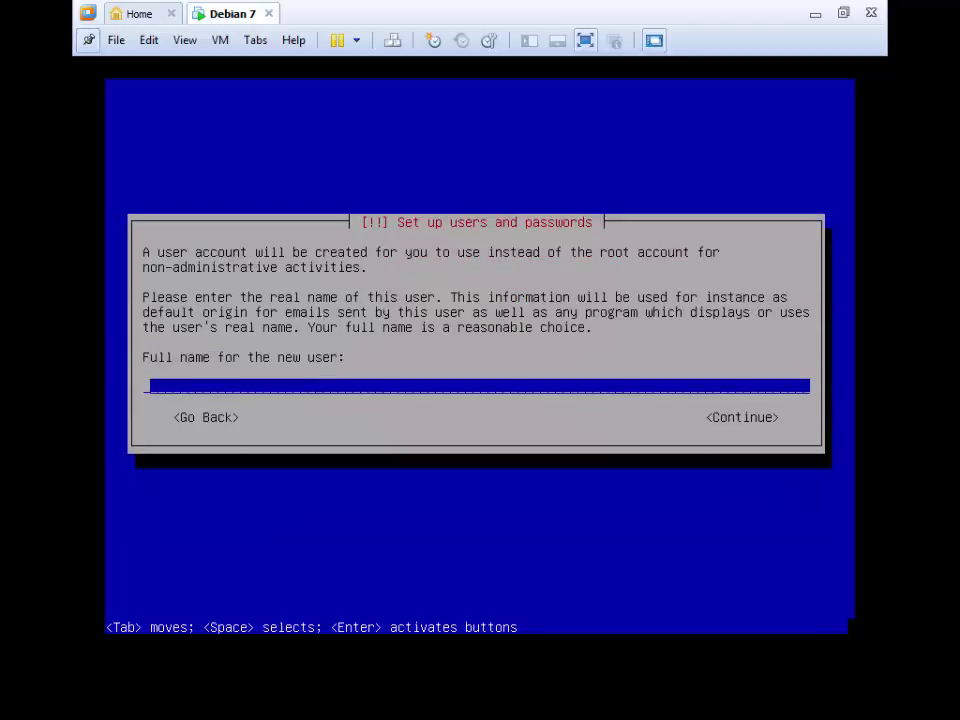
# Enter the new user's full name and accept the proposed username for the account.
pyautogui.write('Ridho ')
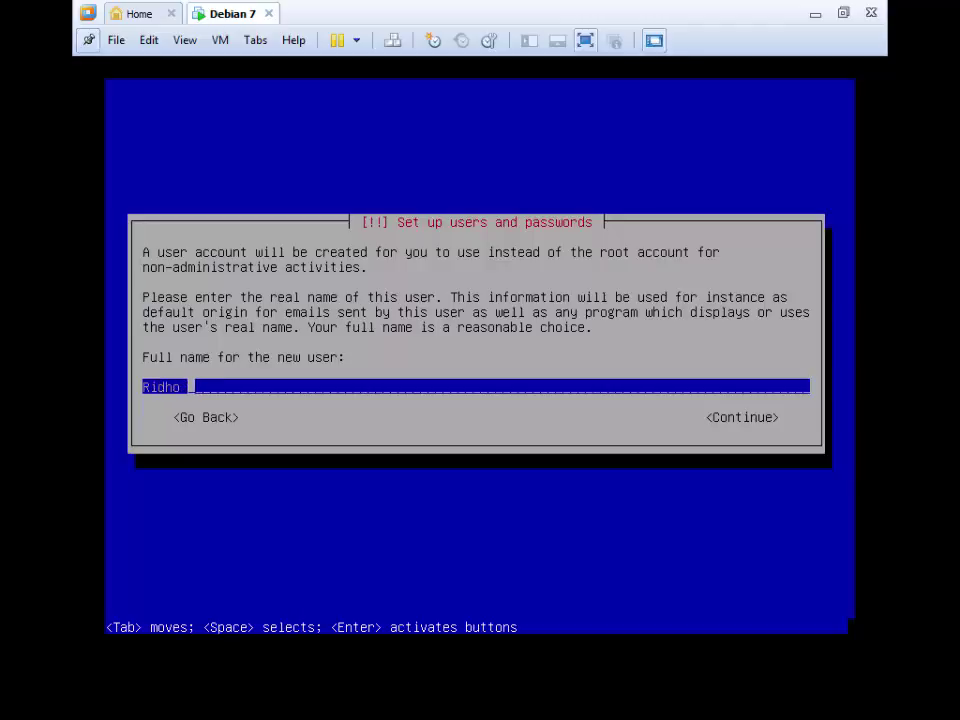
pyautogui.write('Fajar Caesar')
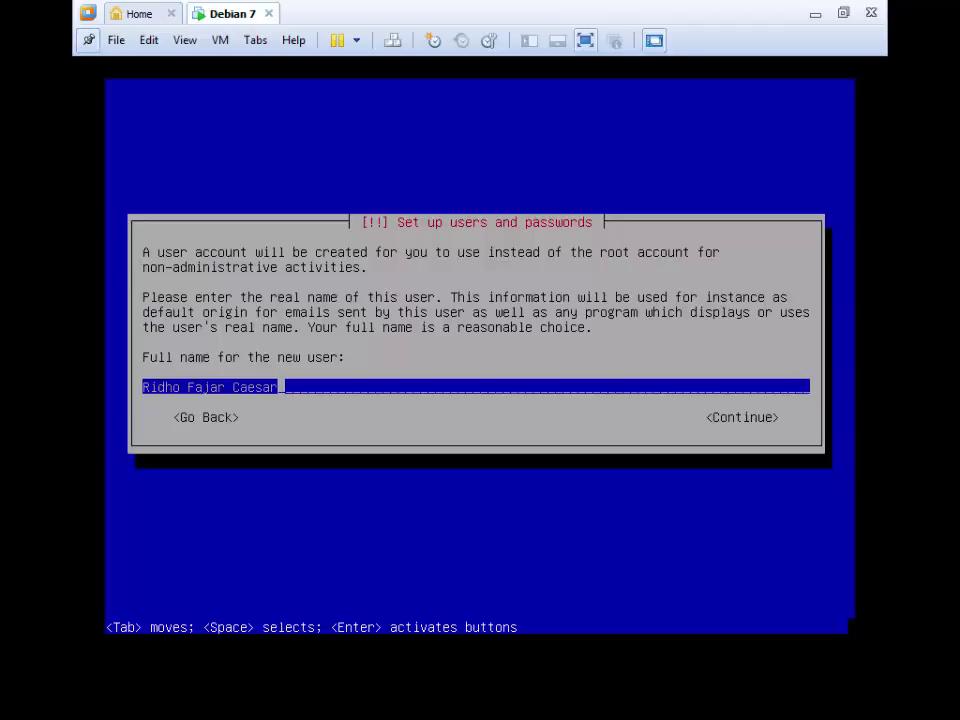
pyautogui.press('Return')
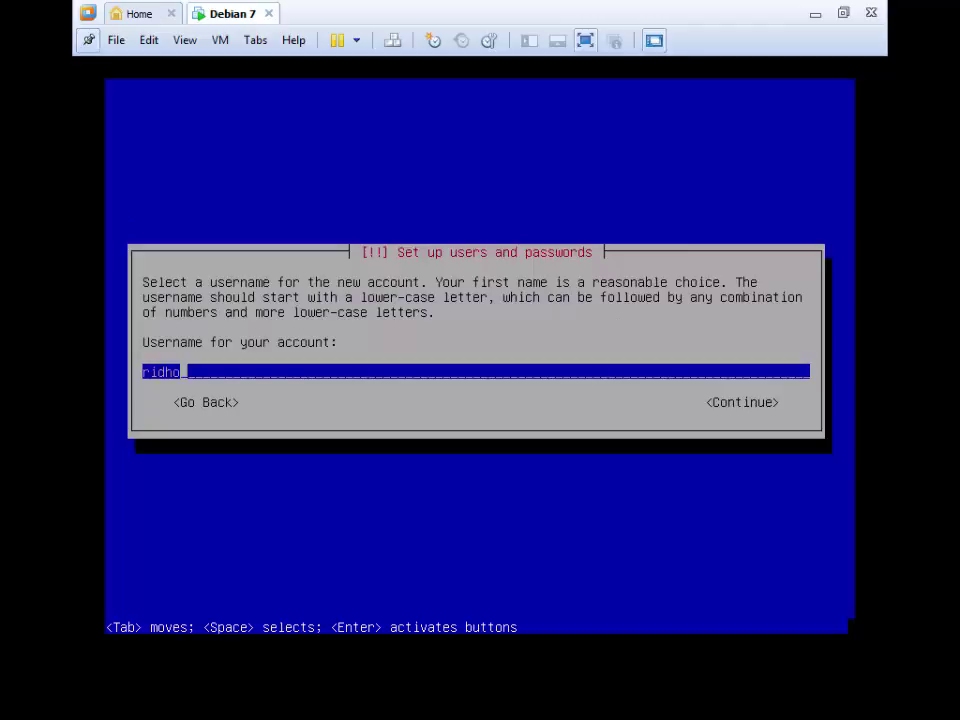
pyautogui.press('Return')
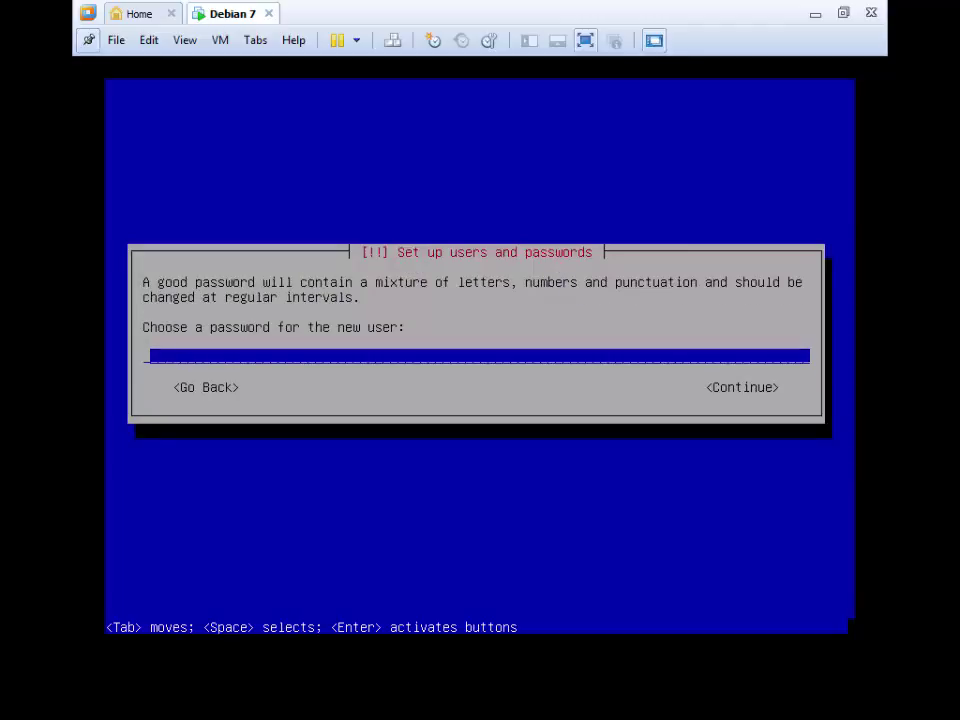
# Enter the new user's account password and re-enter it for verification.
pyautogui.write('***')
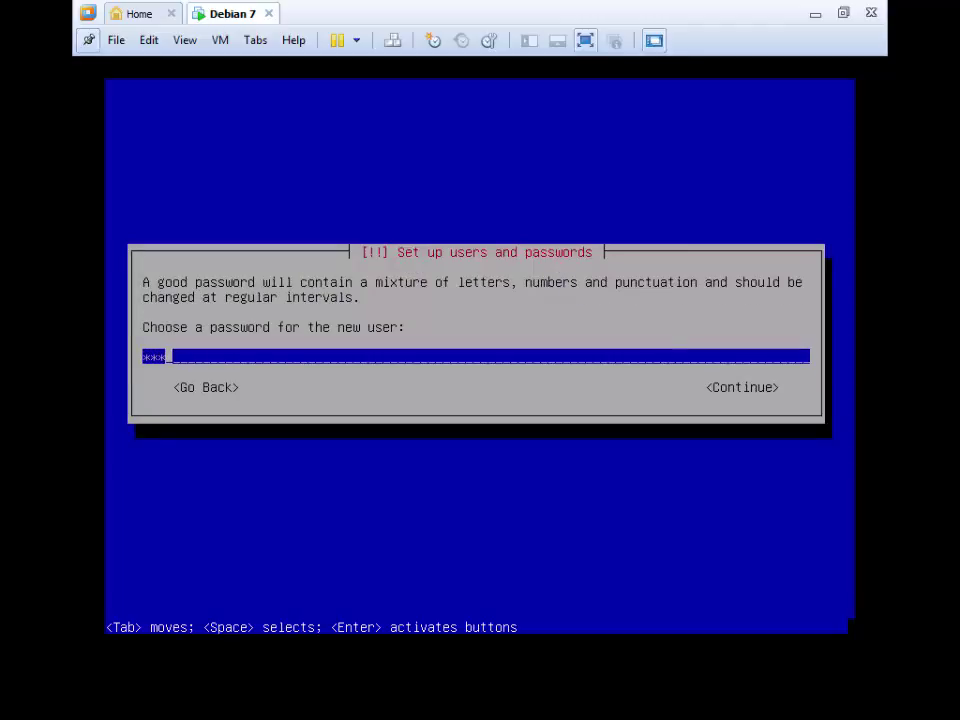
pyautogui.press('Return')
pyautogui.write('***')
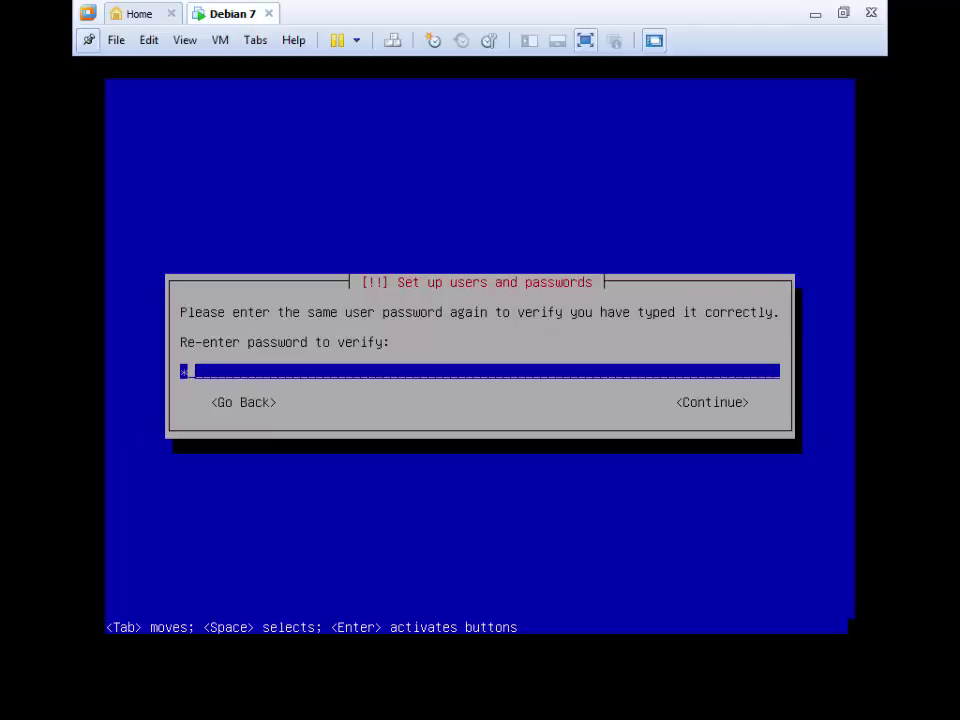
pyautogui.press('Return')
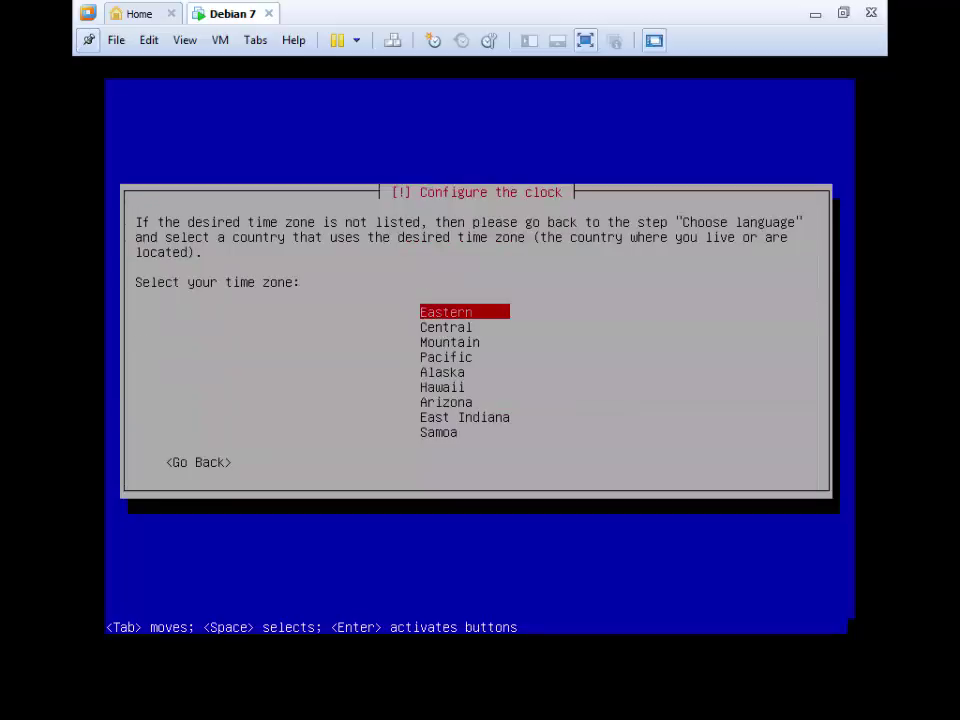
# Set the time zone to Eastern and choose Manual as the partitioning method.
pyautogui.press('Return')
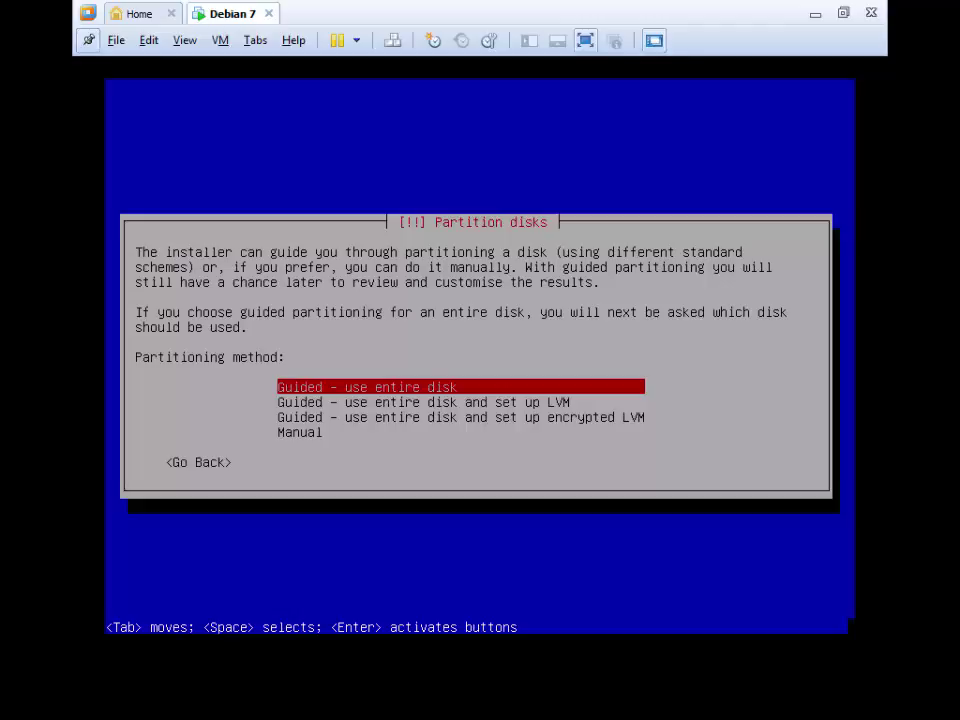
pyautogui.press('Down')
pyautogui.press('Down')
pyautogui.press('Down')
pyautogui.press('Return')
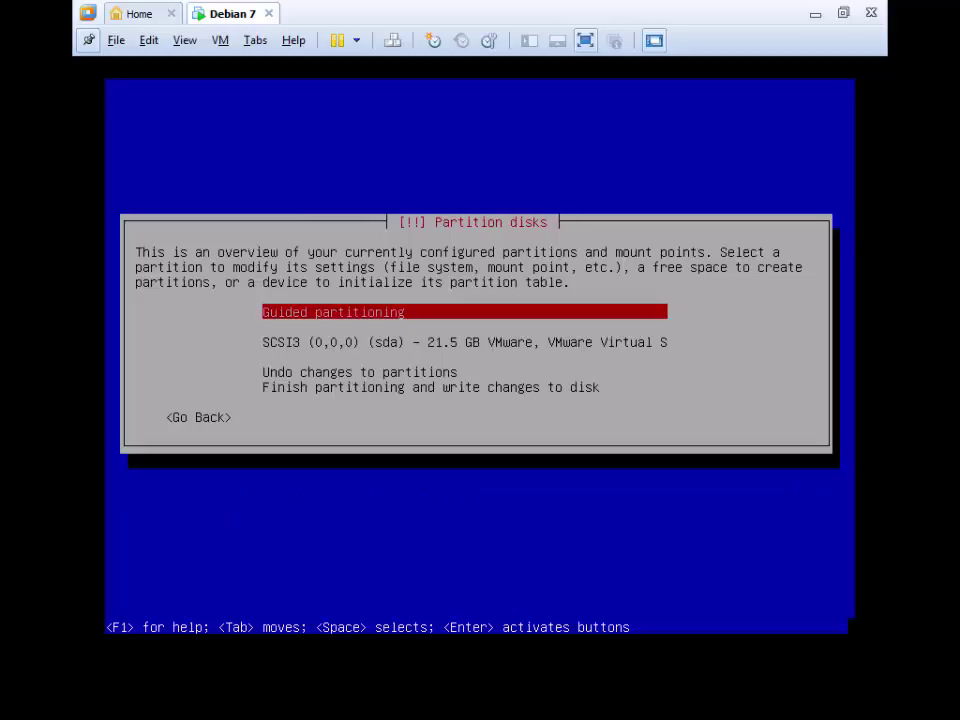
# Create a new empty partition table on the SCSI3 (sda) VMware disk.
pyautogui.press('Down')
pyautogui.press('Return')
pyautogui.press('Left')
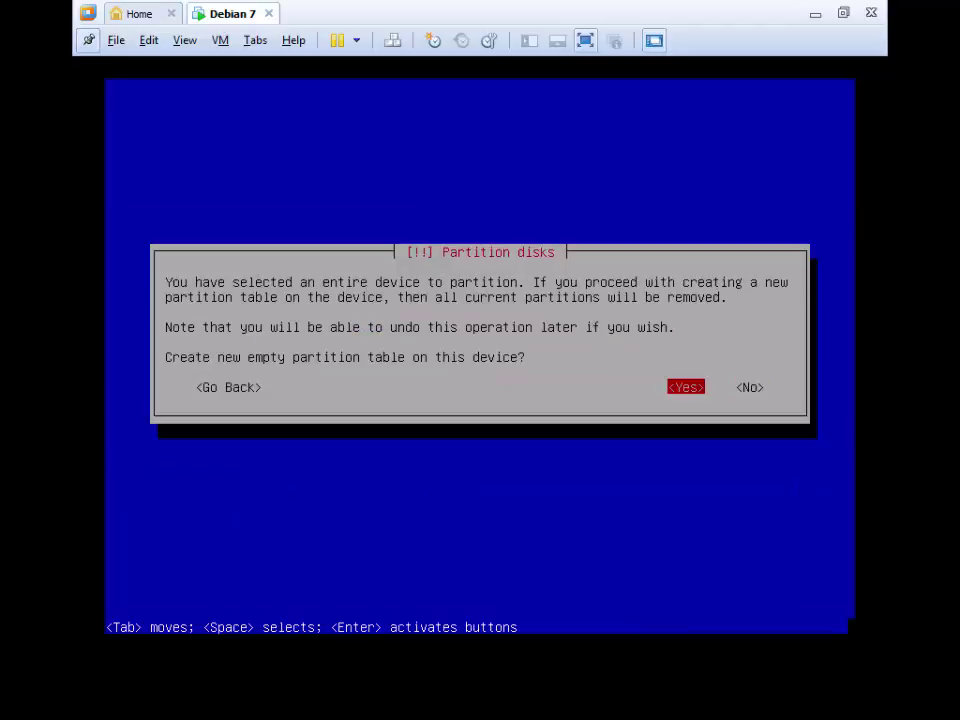
pyautogui.press('Return')
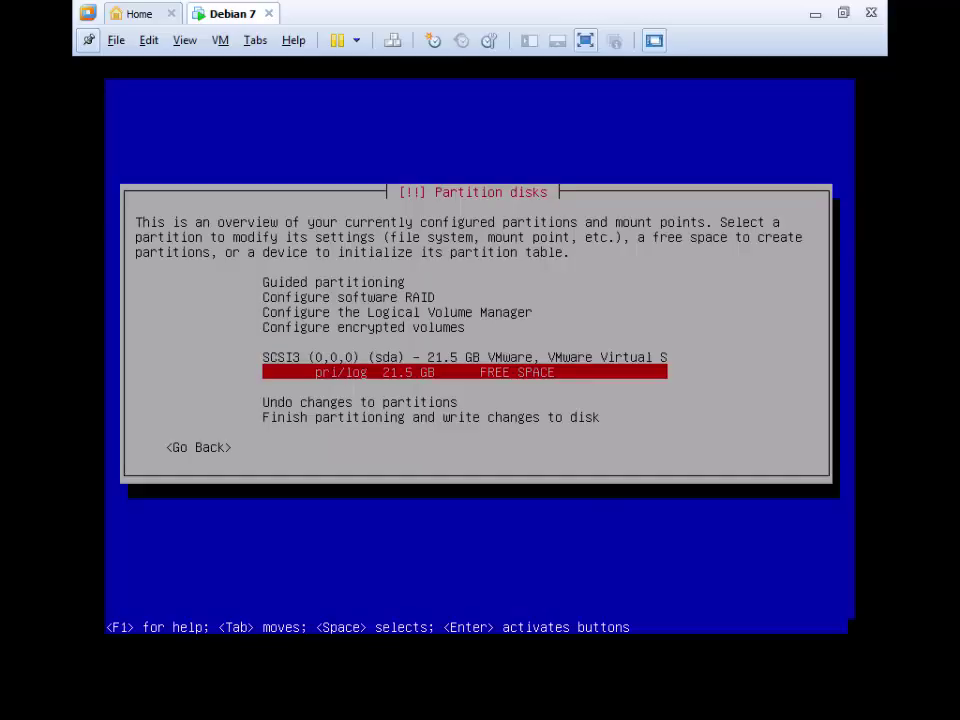
# Create a 12 GB primary partition in the free space of the sda disk.
pyautogui.press('Return')
pyautogui.press('Return')
pyautogui.press('Left')
pyautogui.press('Left')
pyautogui.press('Left')
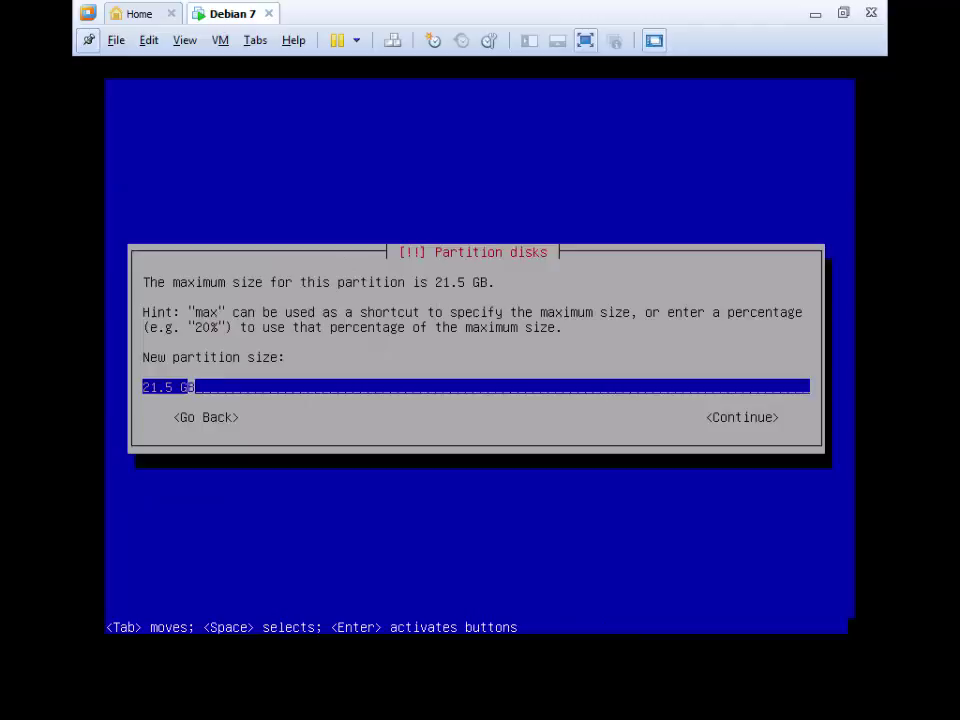
pyautogui.press('BackSpace')
pyautogui.press('BackSpace')
pyautogui.press('BackSpace')
pyautogui.press('BackSpace')
pyautogui.write('12')
pyautogui.press('Tab')
pyautogui.press('Return')
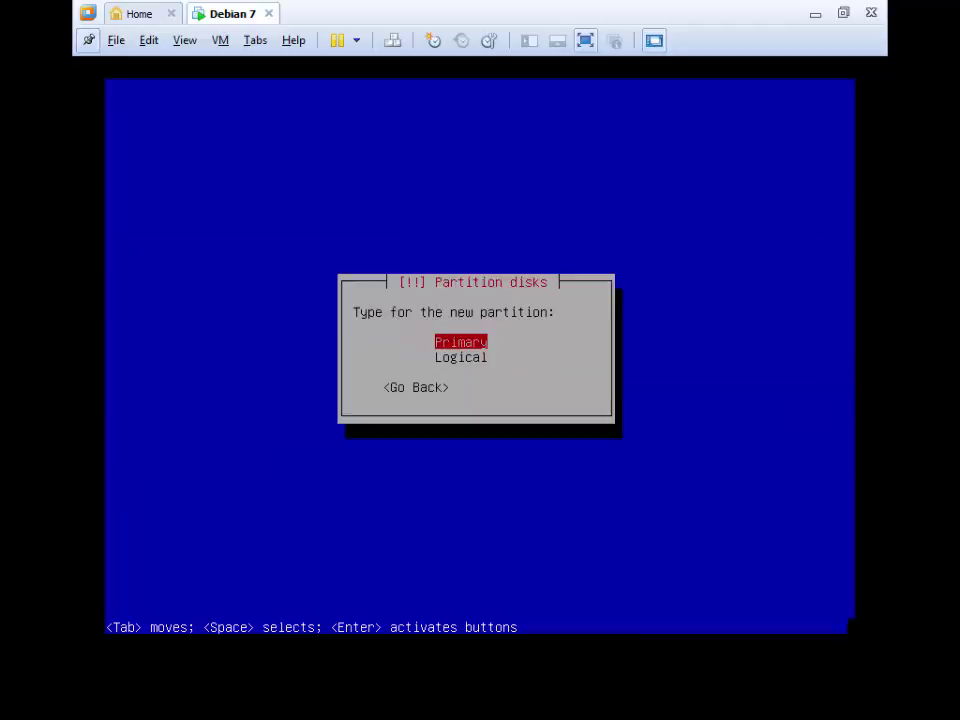
pyautogui.press('Return')
pyautogui.press('Return')
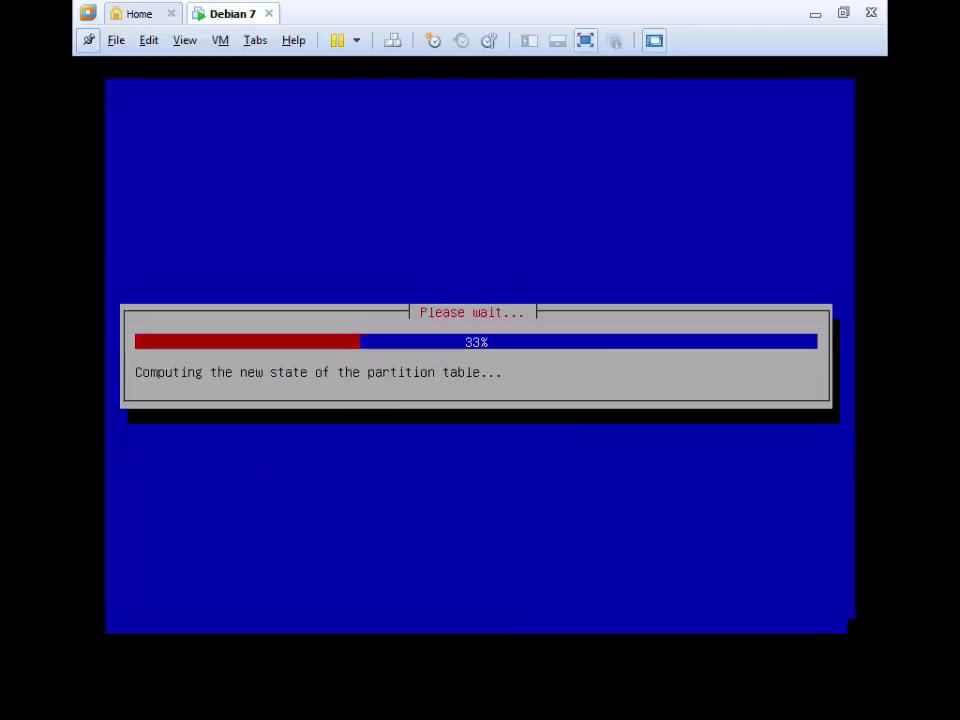
# Use the new primary partition as Ext3 journaling file system and finish setting it up.
pyautogui.press('Return')
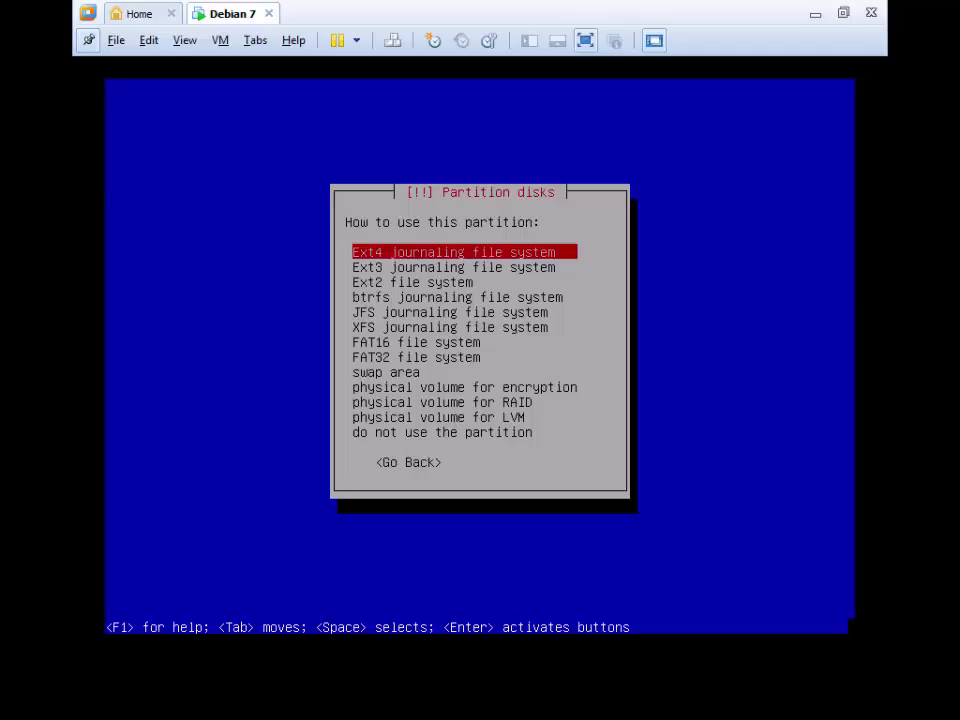
pyautogui.press('Down')
pyautogui.press('Return')
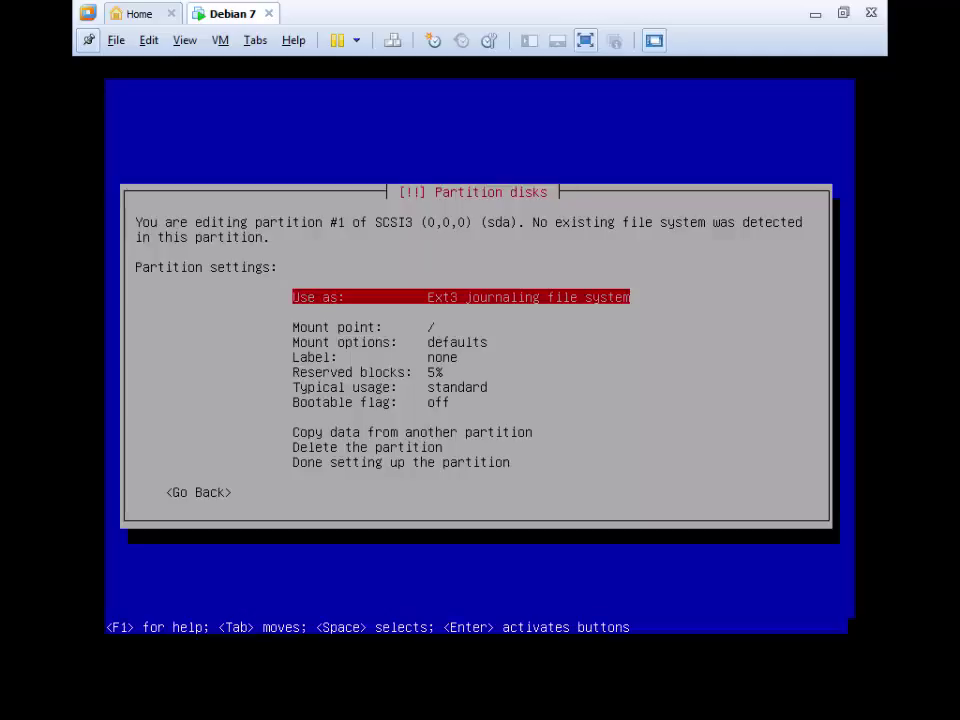
pyautogui.press('Down')
pyautogui.press('Down')
pyautogui.press('Down')
pyautogui.press('Down')
pyautogui.press('Down')
pyautogui.press('Down')
pyautogui.press('Down')
pyautogui.press('Down')
pyautogui.press('Down')
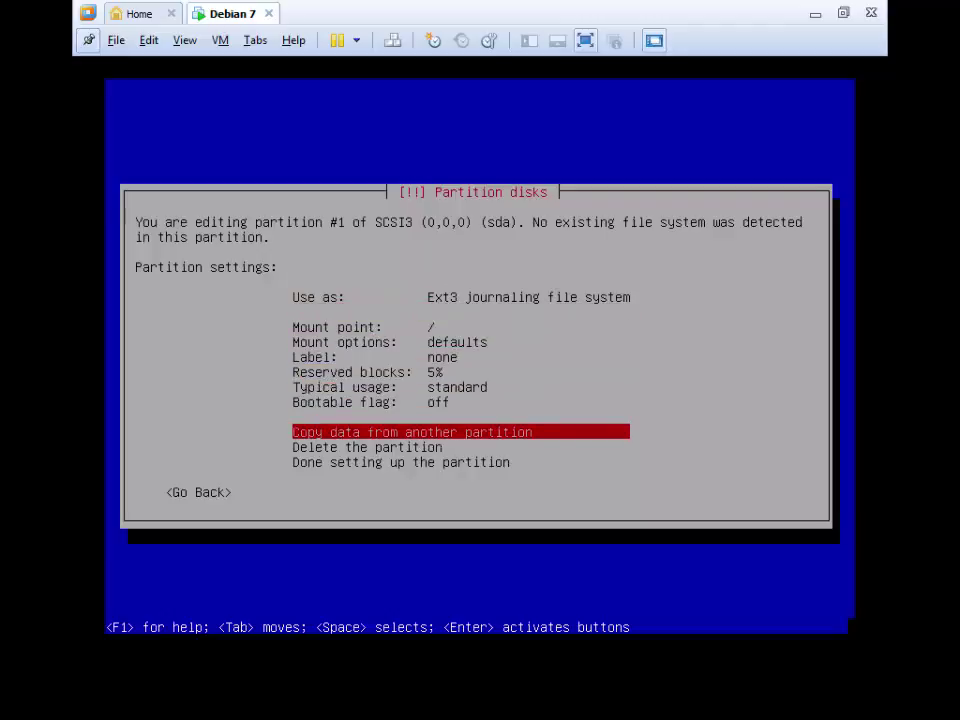
pyautogui.press('Return')
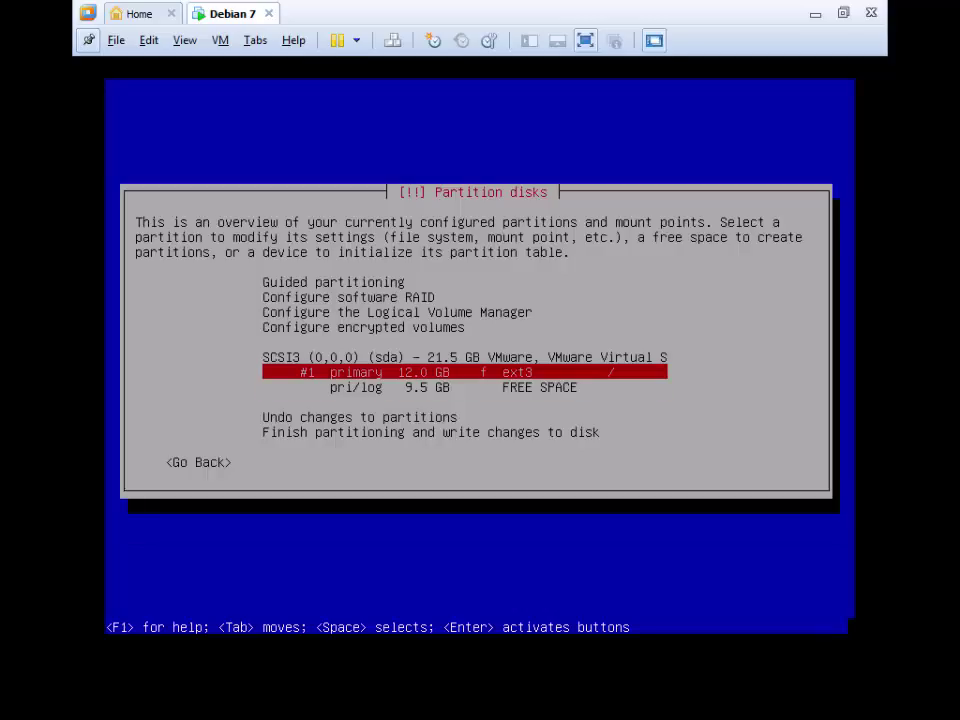
# Create a logical partition from all of the remaining 9.5 GB of free space.
pyautogui.press('Down')
pyautogui.press('Return')
pyautogui.press('Return')
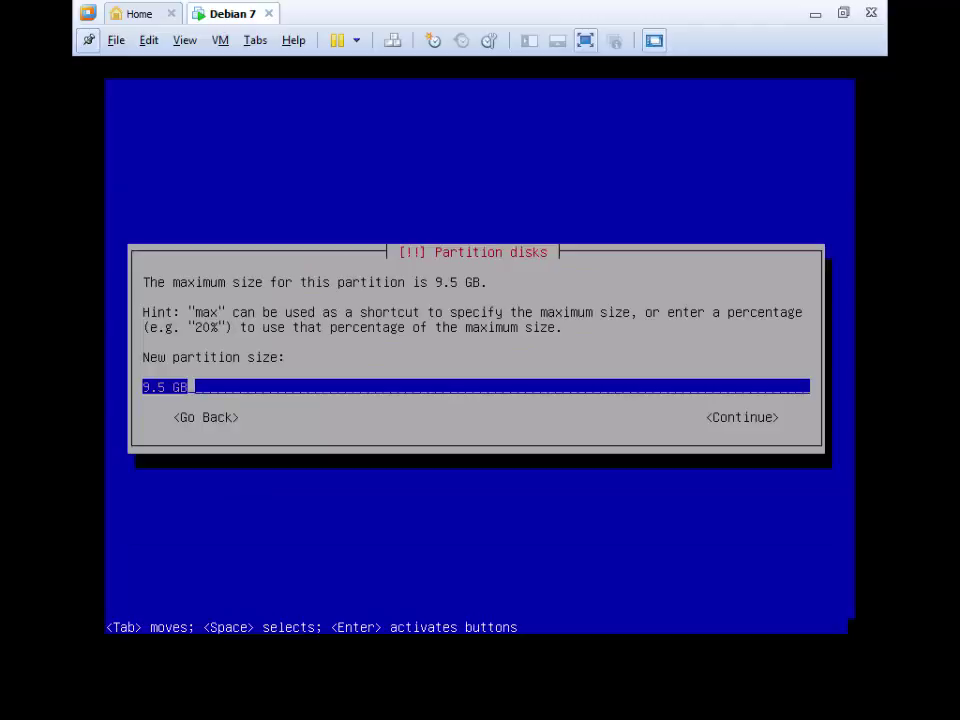
pyautogui.press('Return')
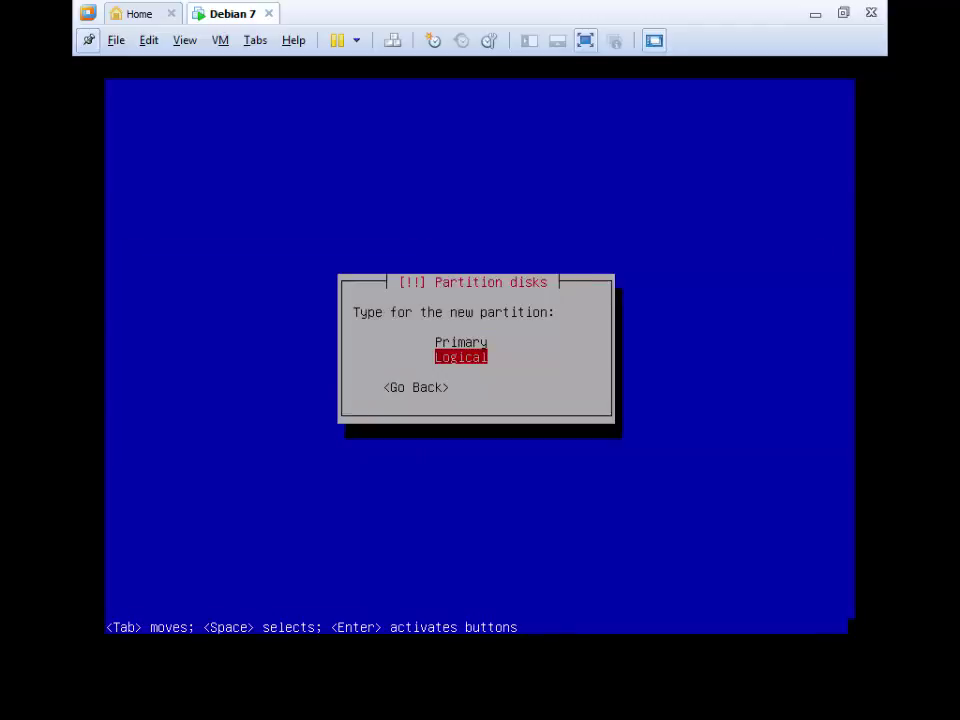
pyautogui.press('Return')
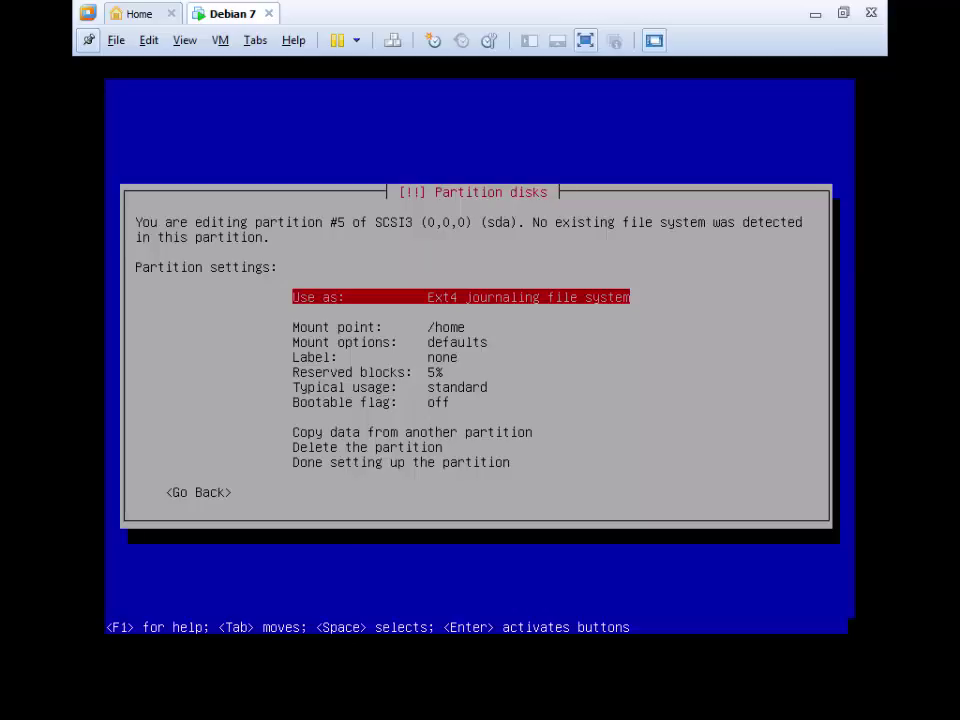
# Use the new logical partition as swap area and finish setting it up.
pyautogui.press('Return')
pyautogui.press('Down')
pyautogui.press('Down')
pyautogui.press('Down')
pyautogui.press('Down')
pyautogui.press('Down')
pyautogui.press('Down')
pyautogui.press('Down')
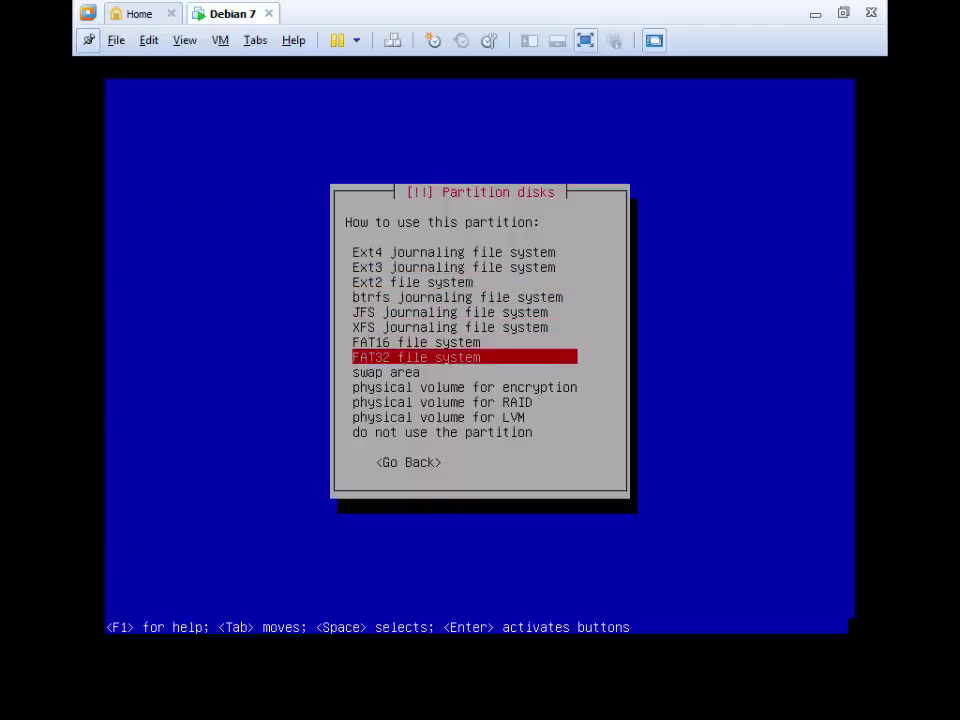
pyautogui.press('Down')
pyautogui.press('Return')
pyautogui.press('Down')
pyautogui.press('Down')
pyautogui.press('Down')
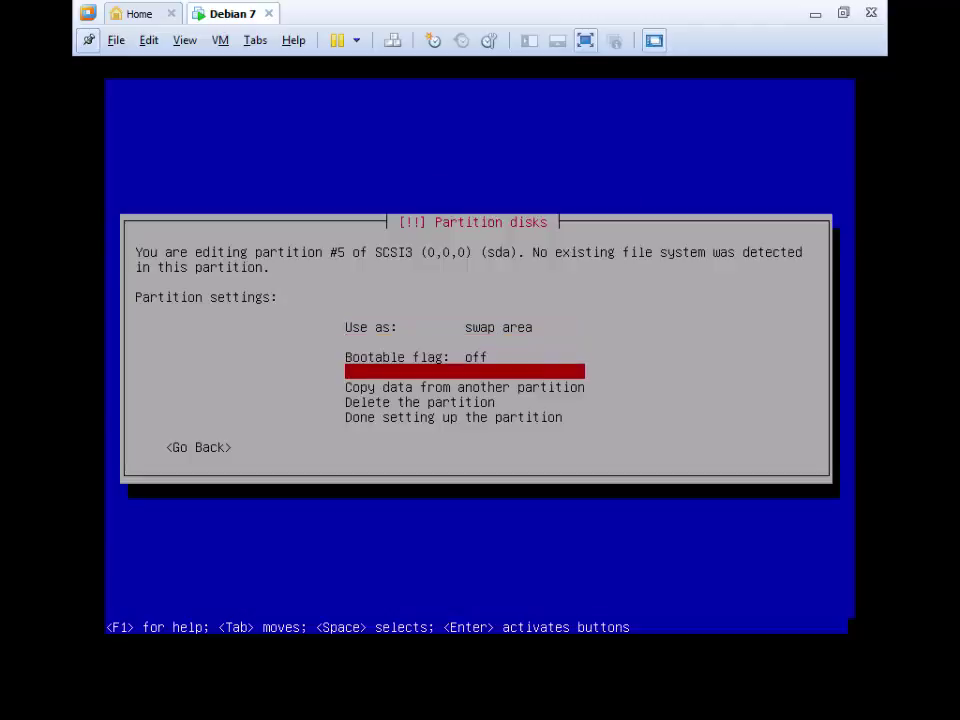
pyautogui.press('Down')
pyautogui.press('Down')
pyautogui.press('Down')
pyautogui.press('Return')
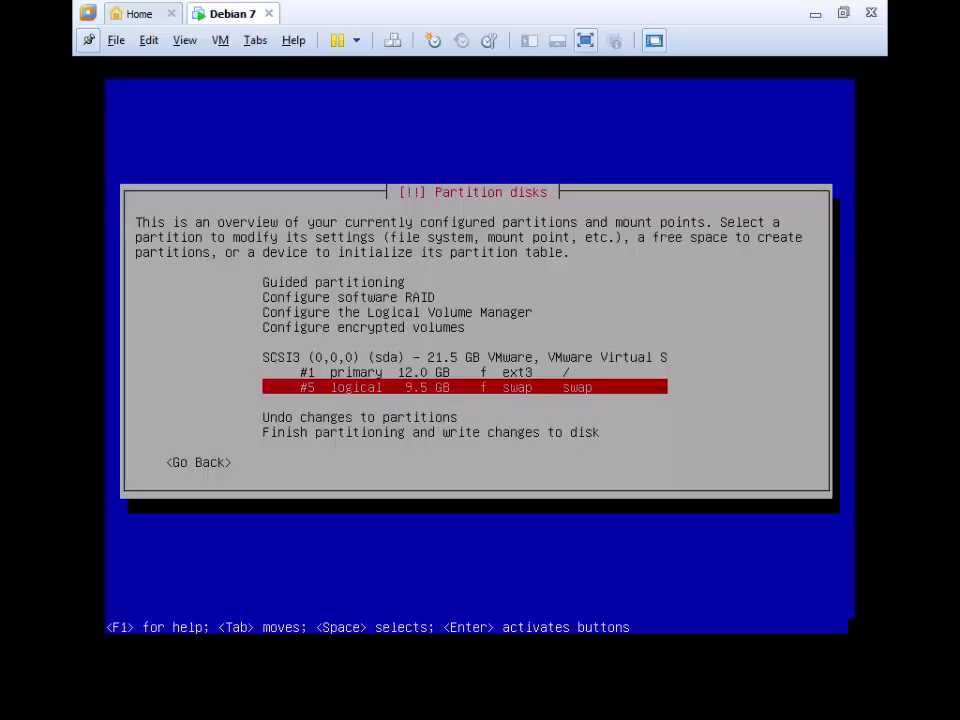
# Finish partitioning and write the changes to the sda disk, formatting the ext3 and swap partitions.
pyautogui.press('Down')
pyautogui.press('Down')
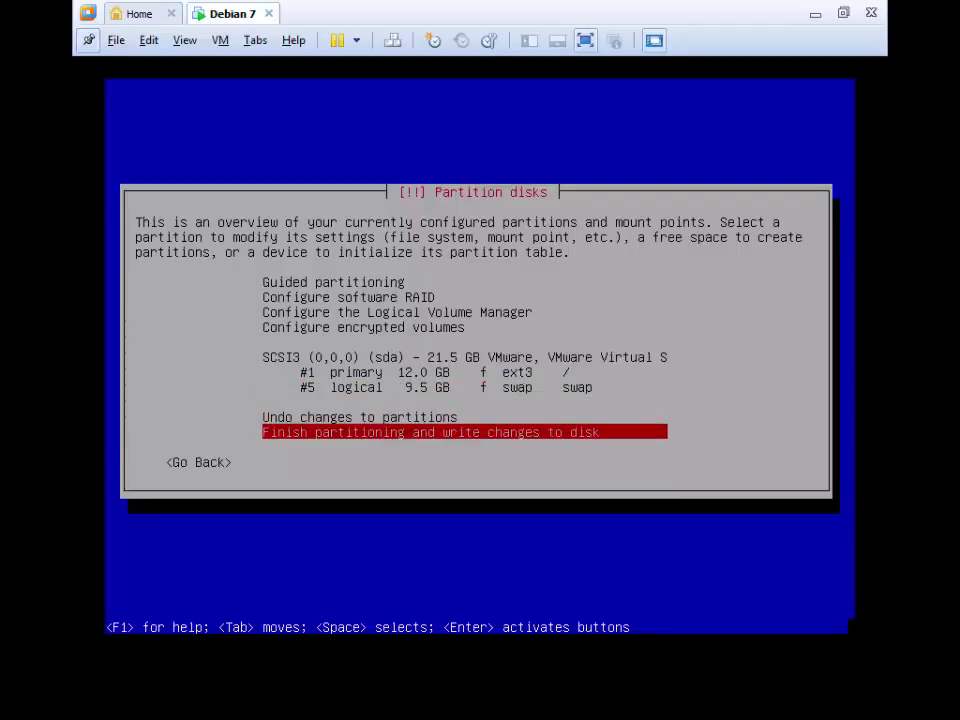
pyautogui.press('Return')
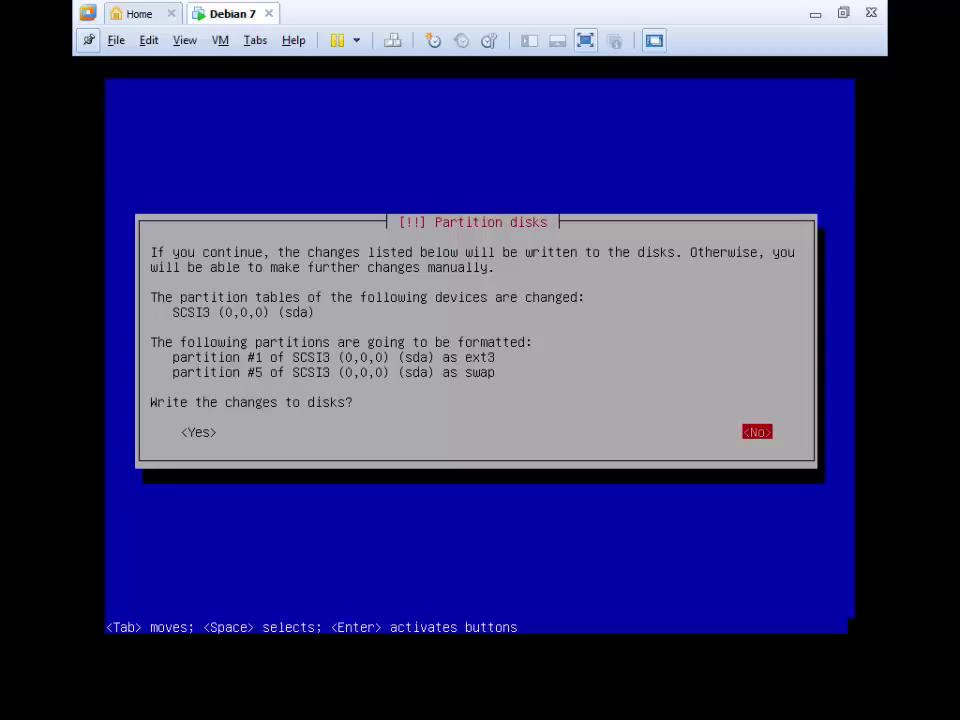
pyautogui.press('Left')
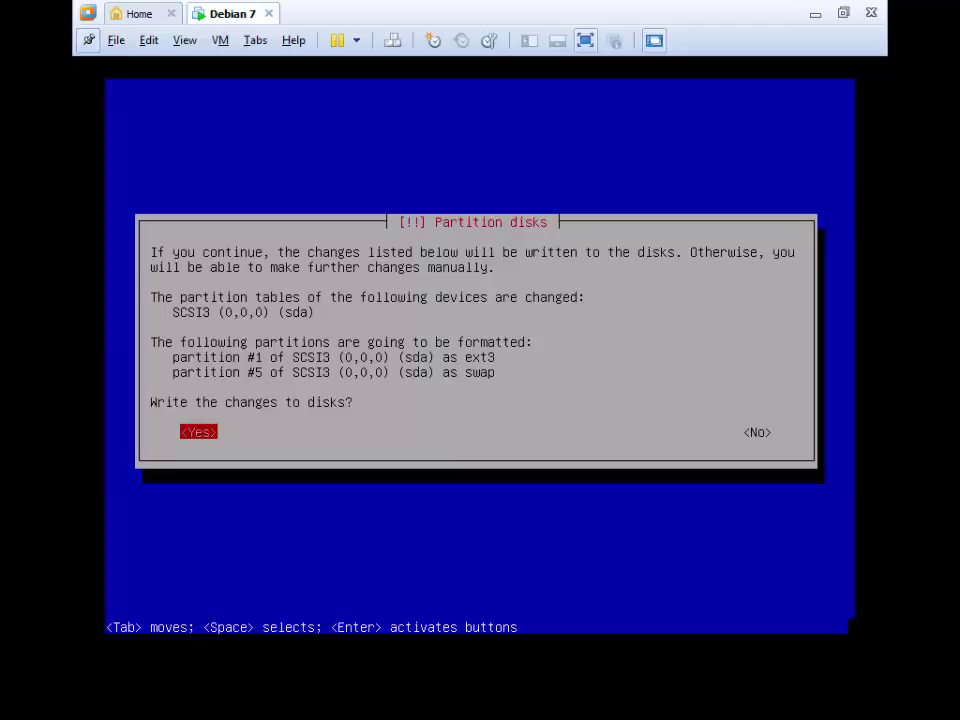
pyautogui.press('Return')
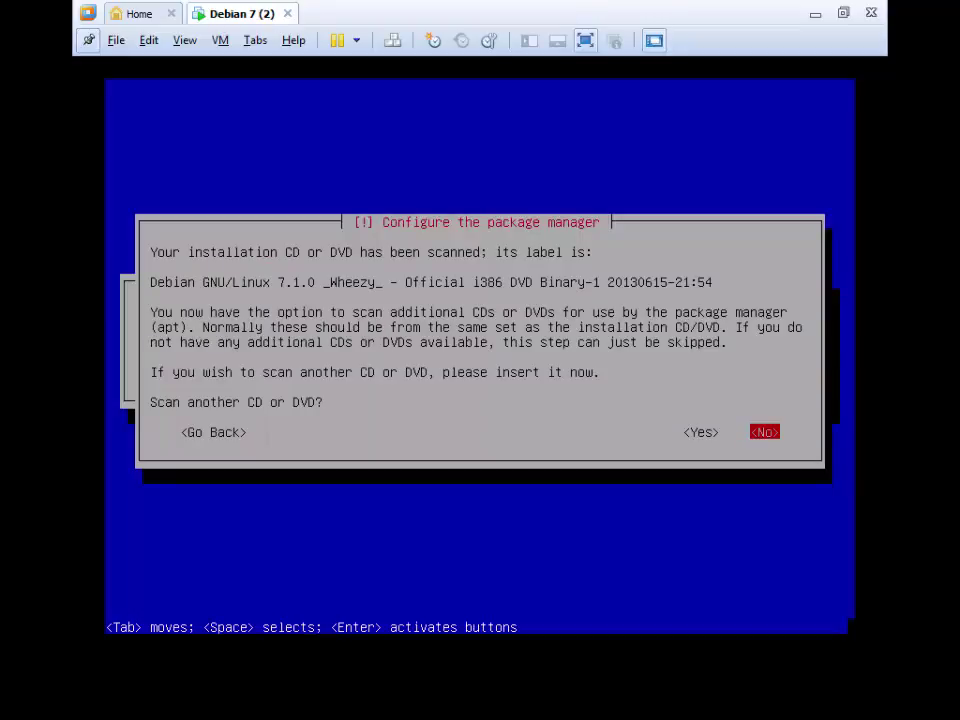
# Decline scanning another CD or DVD, using a network mirror and participating in the package usage survey.
pyautogui.press('Return')
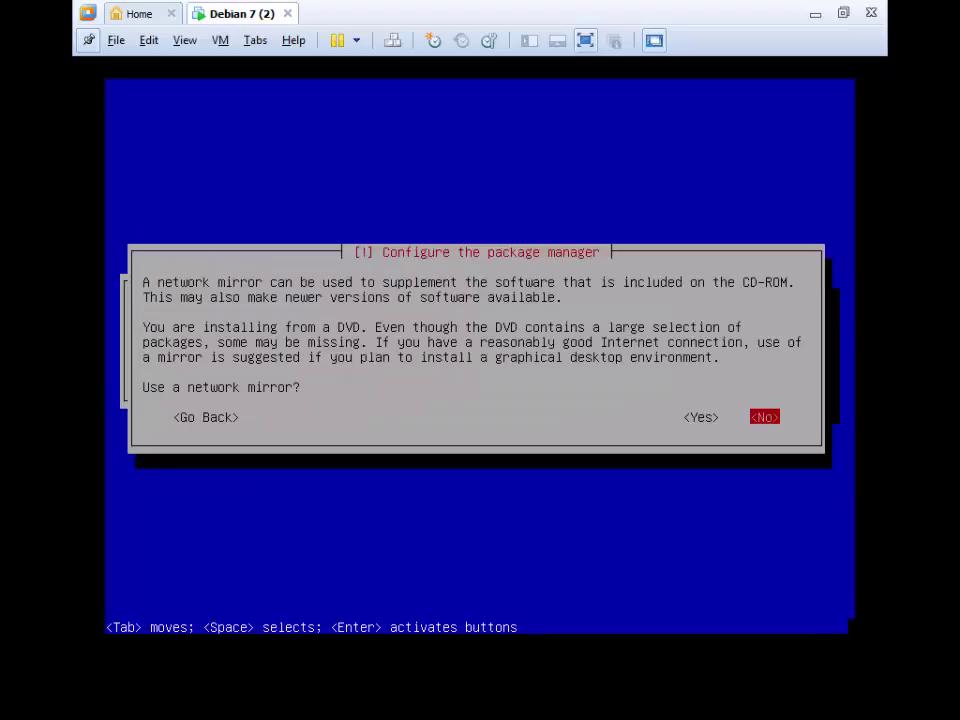
pyautogui.press('Return')
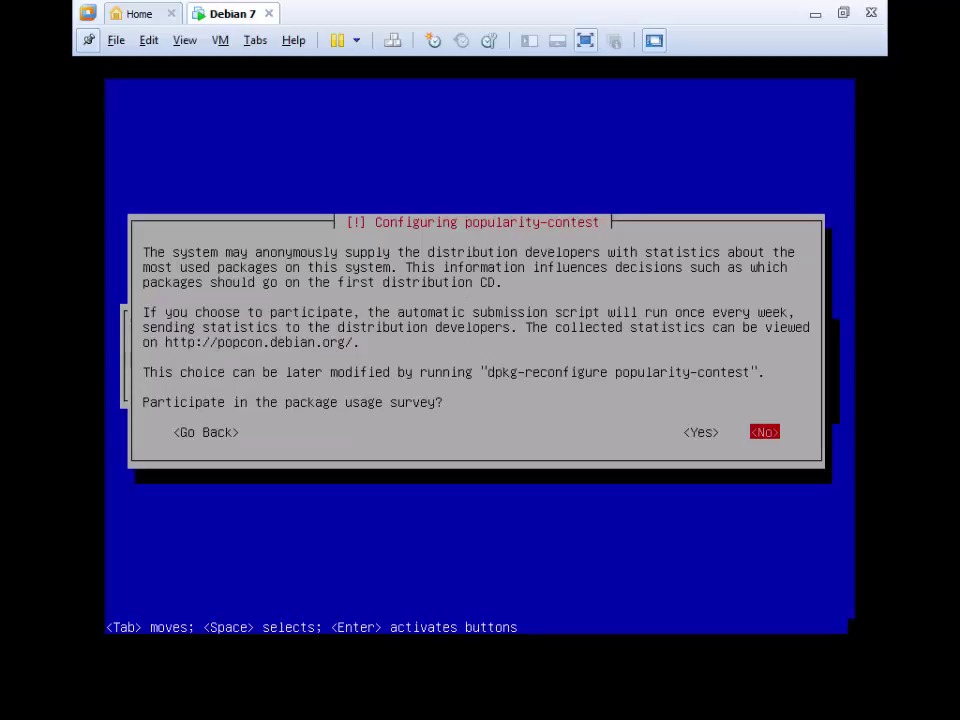
pyautogui.press('Return')
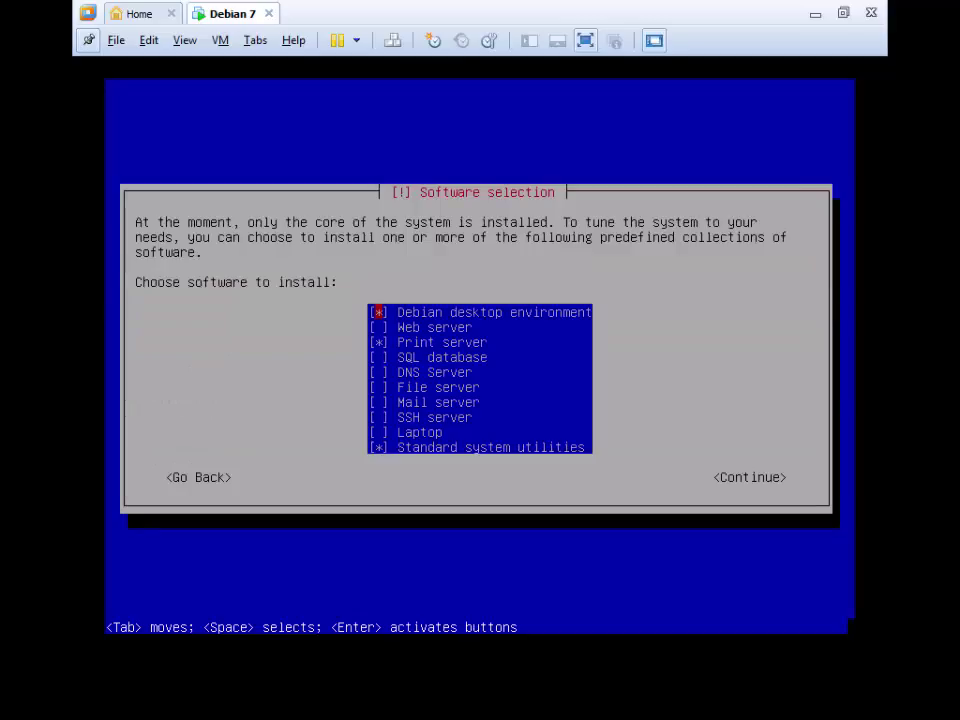
# Exclude the Print server from the software selection and install the Debian desktop environment with the standard system utilities.
pyautogui.press('Down')
pyautogui.press('Down')
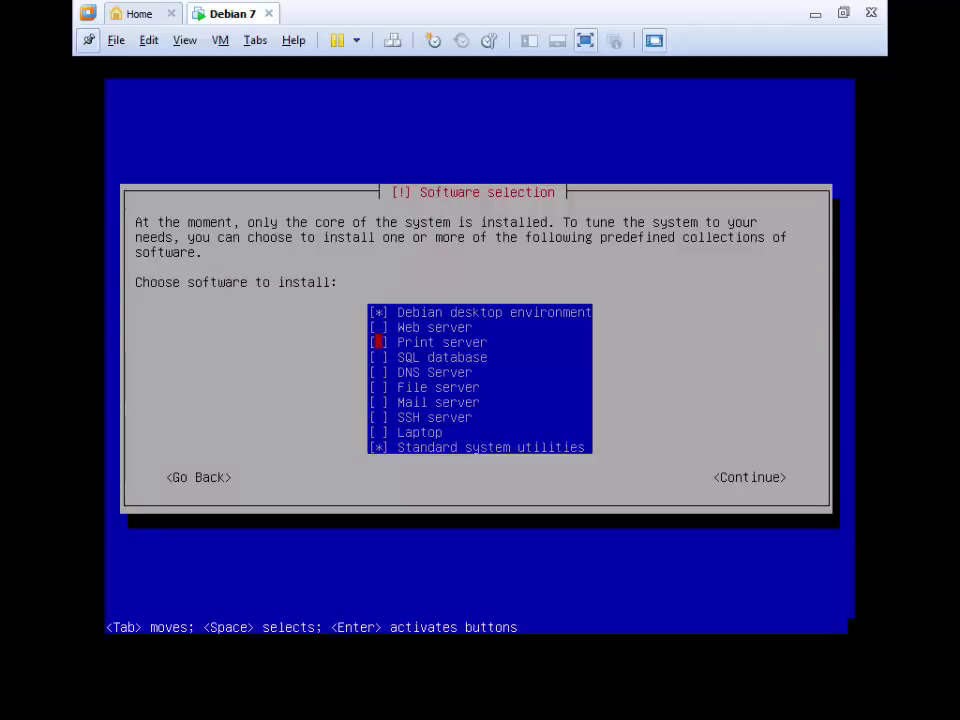
pyautogui.press('Return')
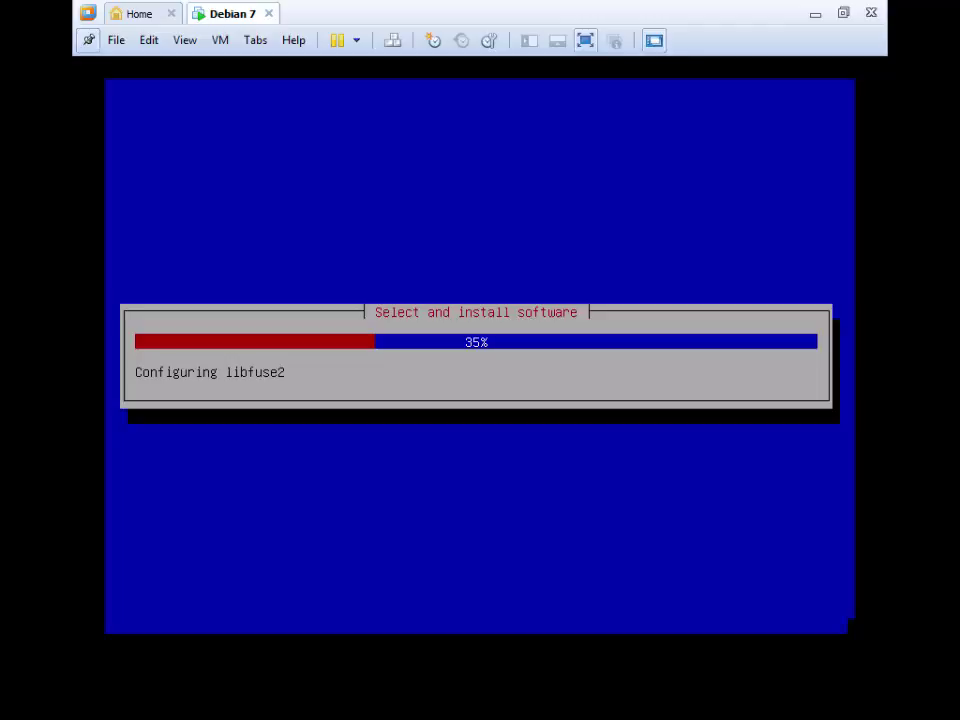
# Install the GRUB boot loader to the master boot record and finish the installation by booting the regular Debian GNU/Linux entry.
pyautogui.press('alt')
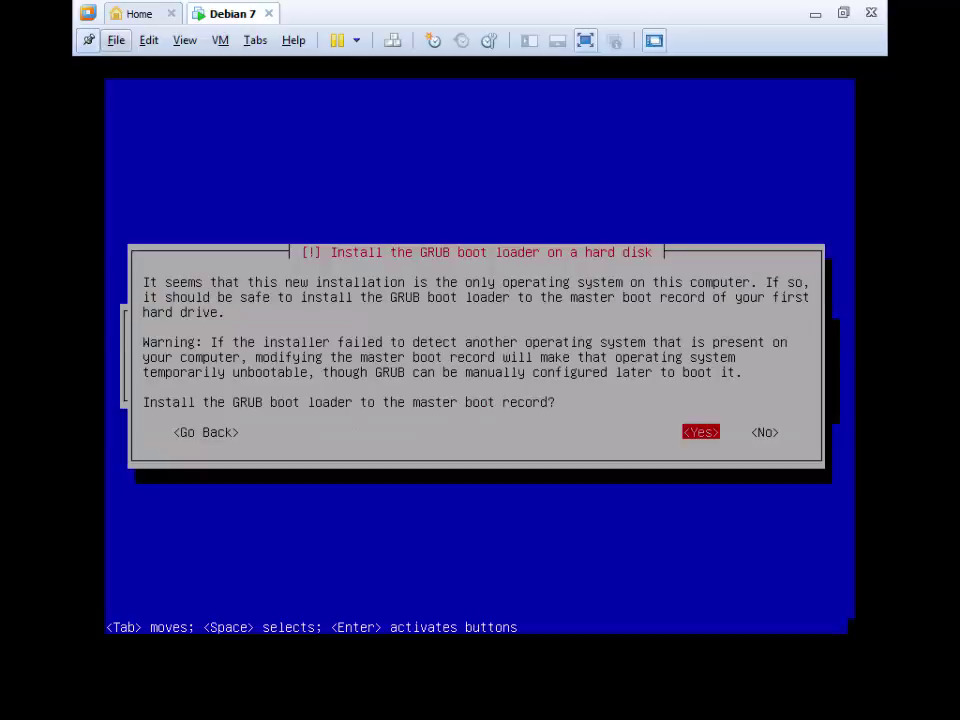
pyautogui.press('Return')
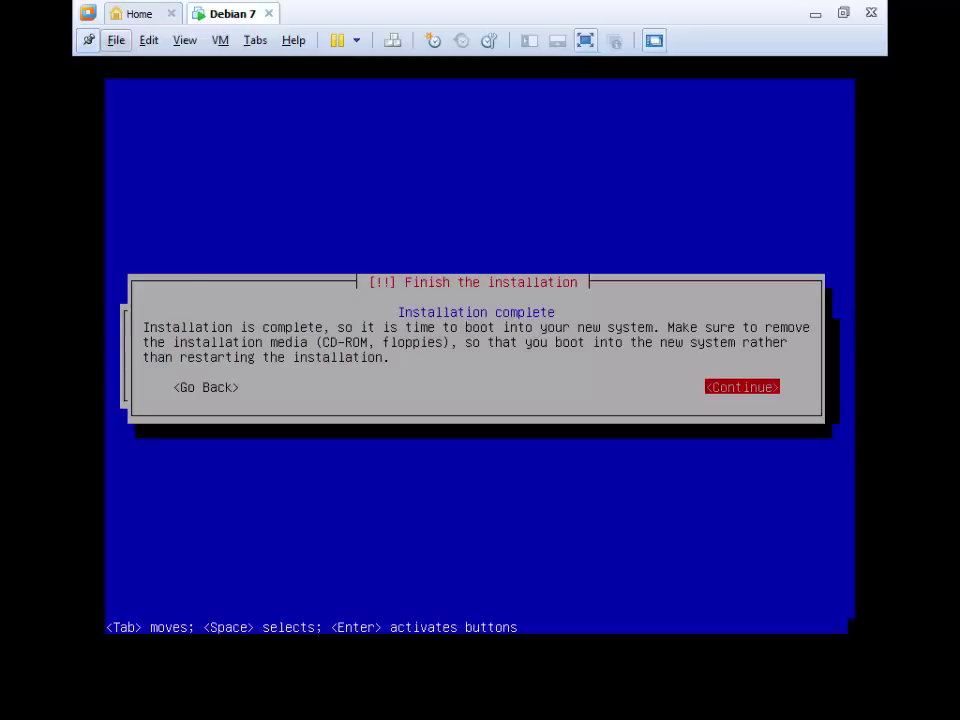
pyautogui.press('Return')
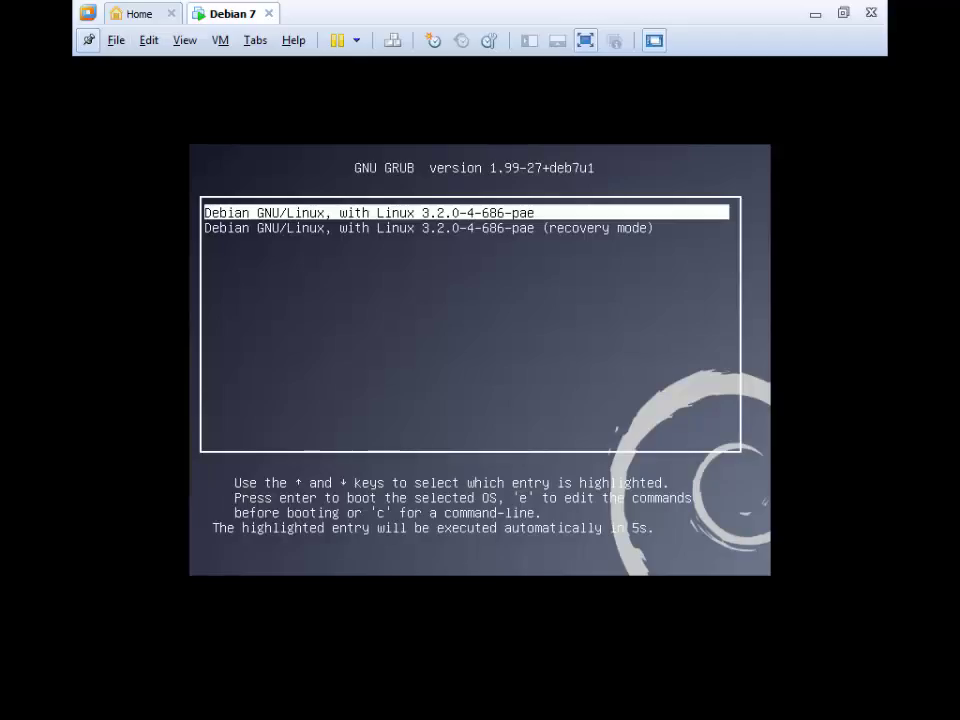
pyautogui.press('Return')
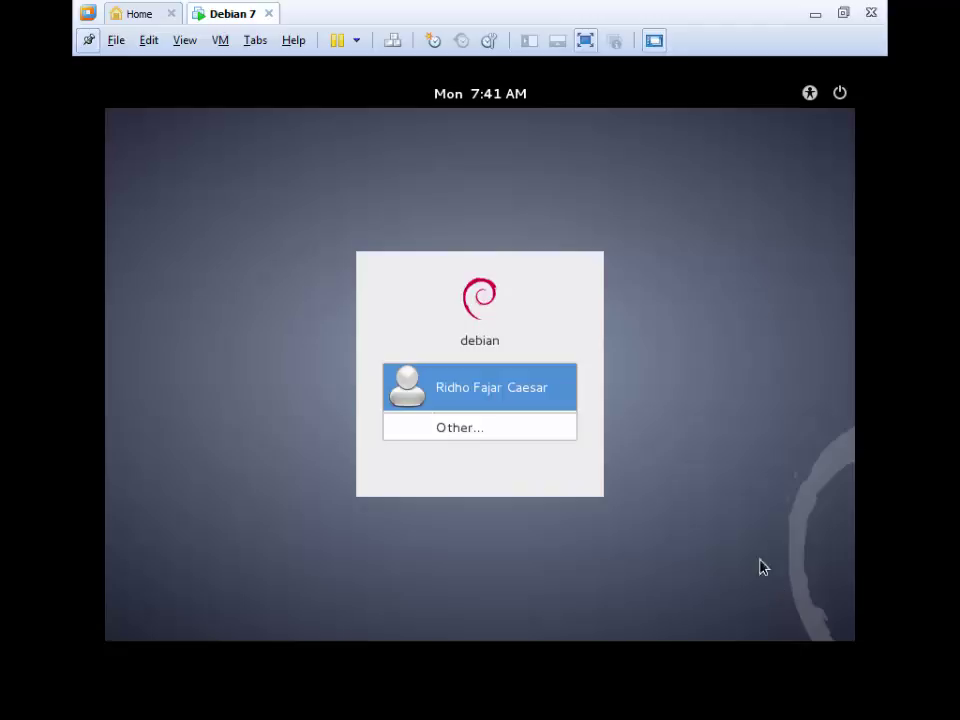
# Log in to the new Debian system with the listed user account by entering the account password.
pyautogui.click(469, 390)
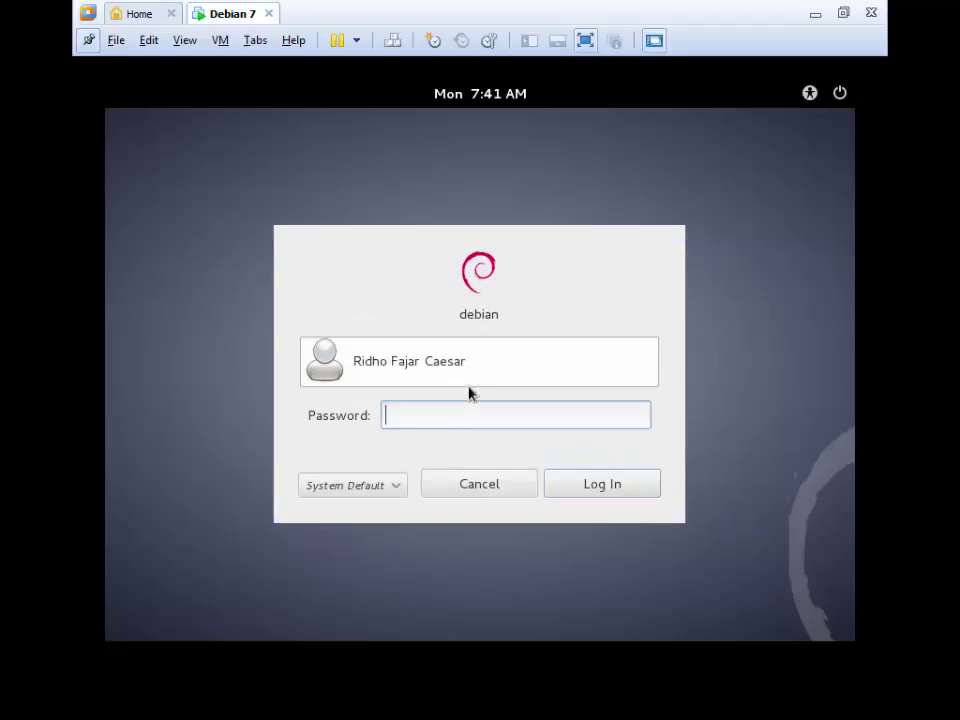
pyautogui.write('***')
pyautogui.click(606, 488)
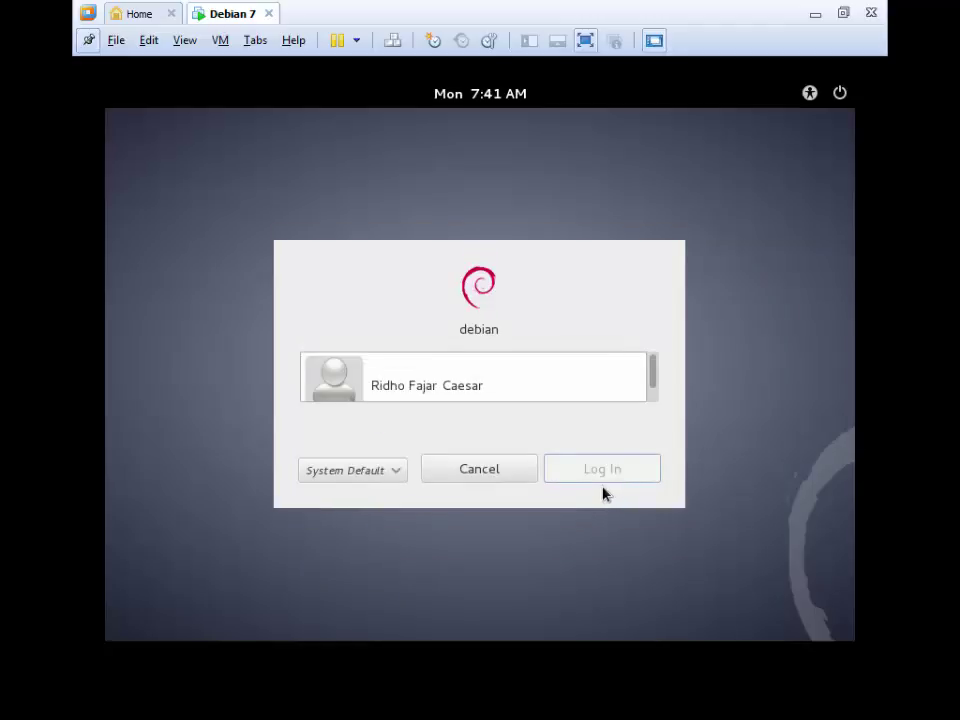